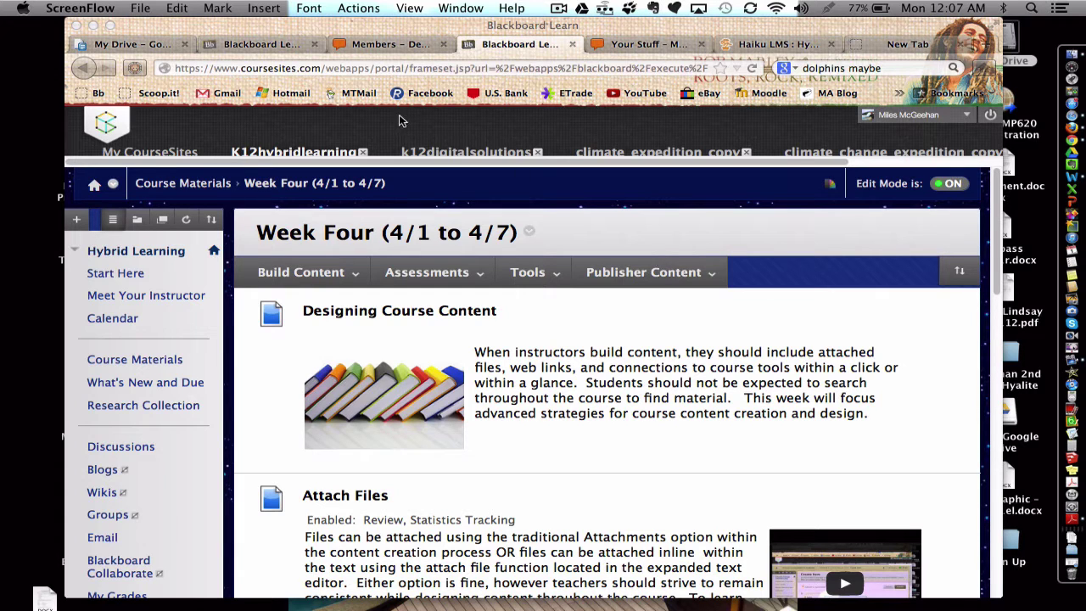
# - Select the Sample document in the Google Drive file list
pyautogui.click(144, 45)
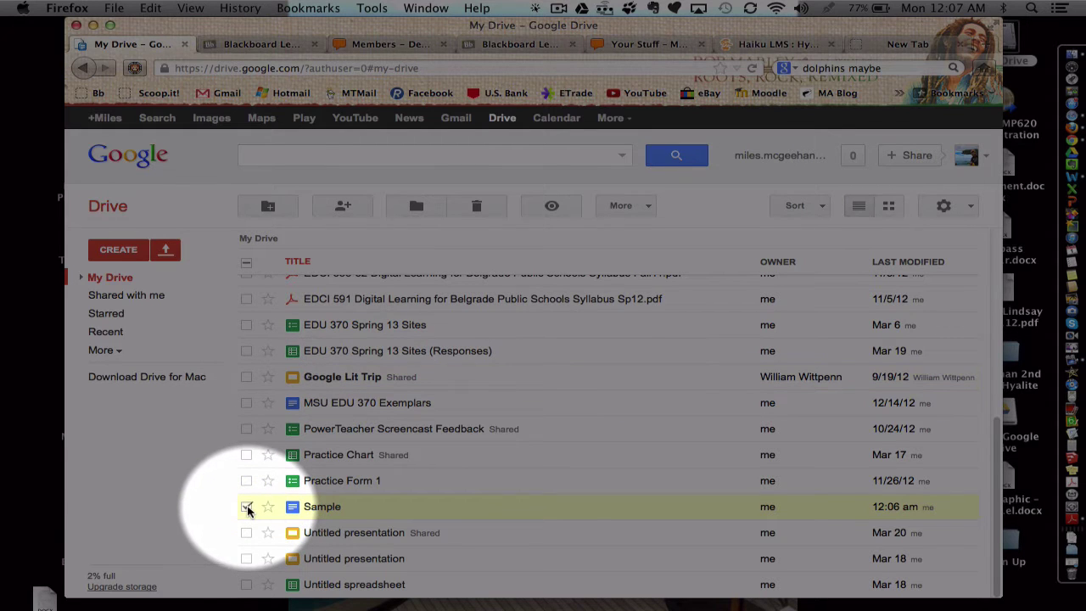
pyautogui.click(247, 507)
pyautogui.click(247, 506)
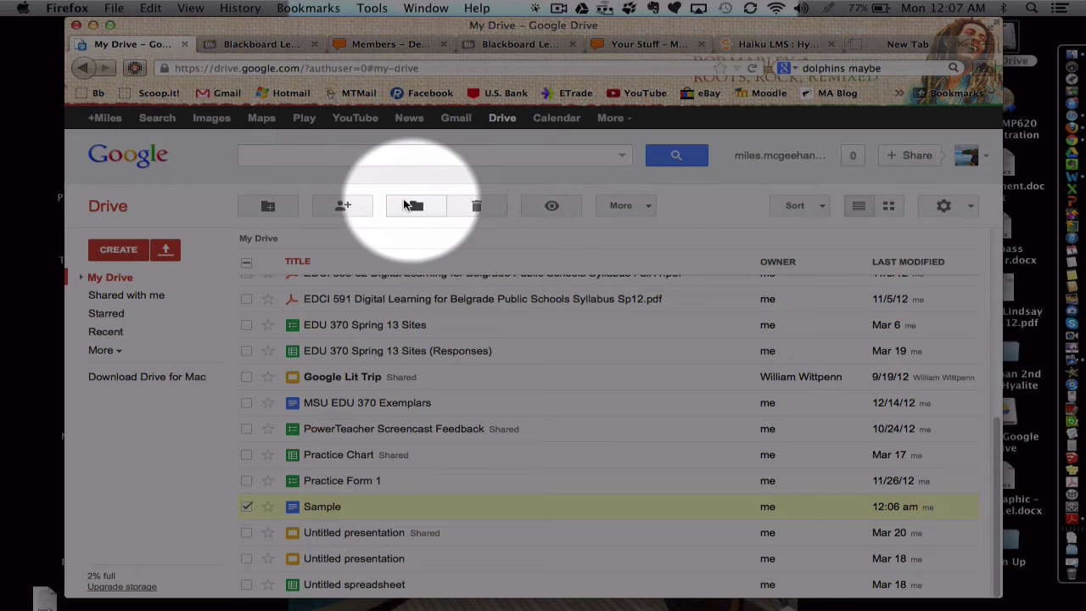
# - Set the Sample document's sharing to 'Anyone with the link' with 'Can edit' access
pyautogui.click(343, 206)
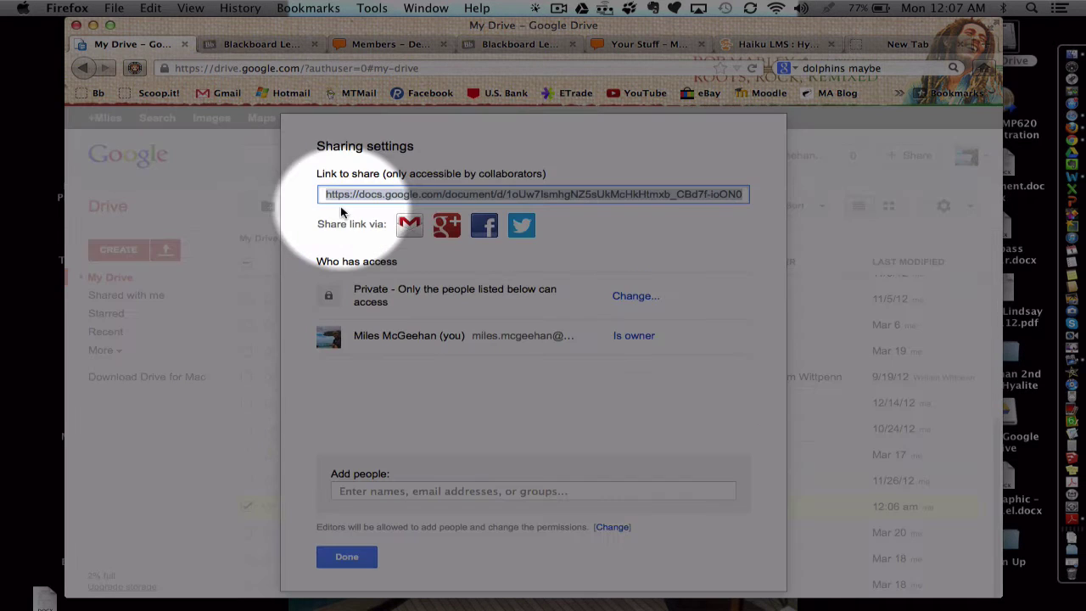
pyautogui.click(636, 295)
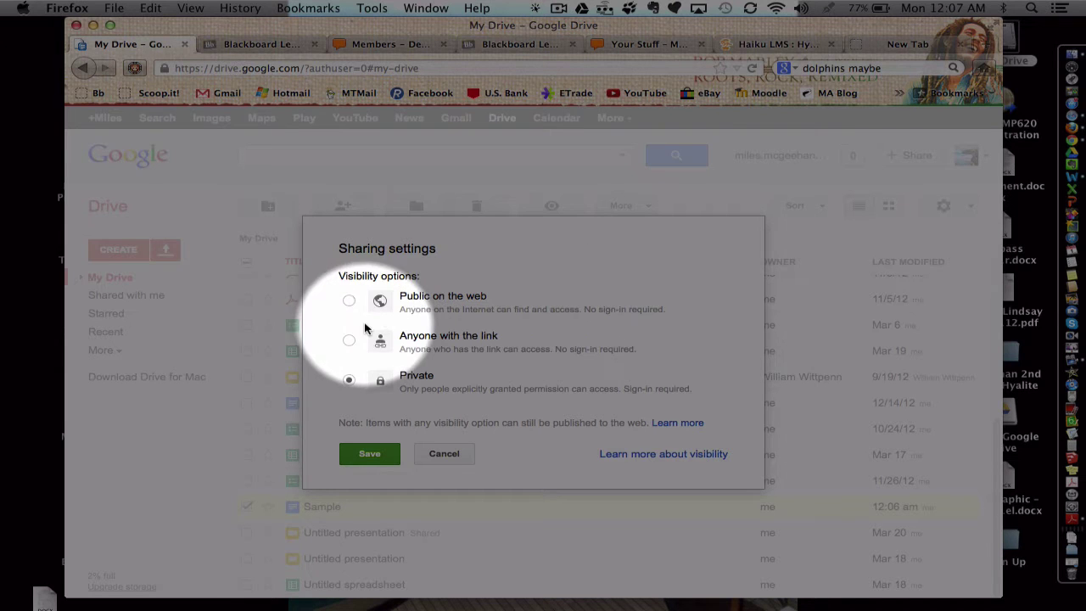
pyautogui.click(348, 340)
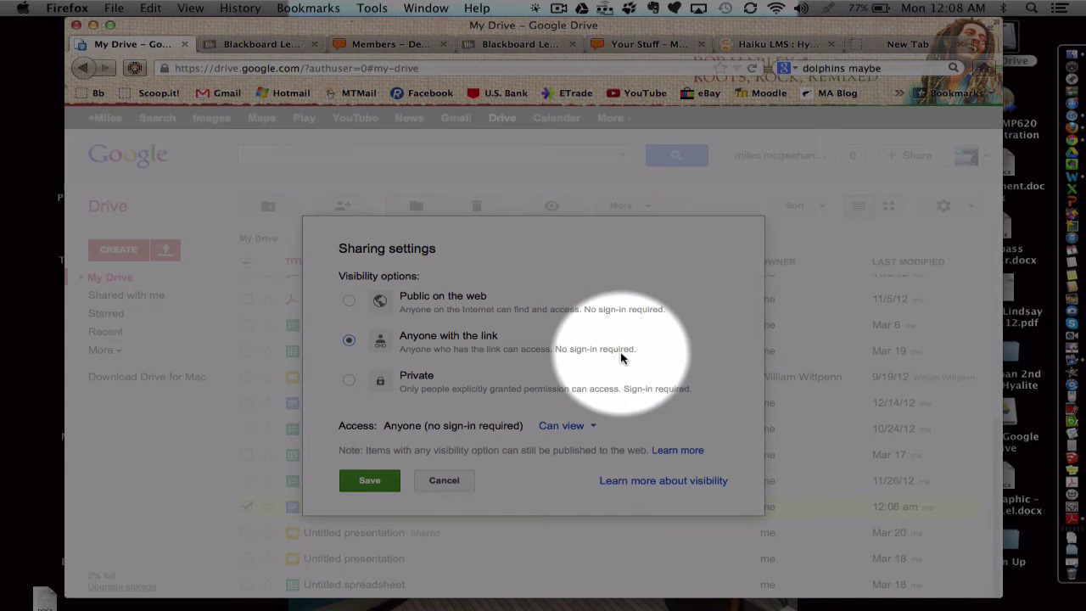
pyautogui.click(595, 427)
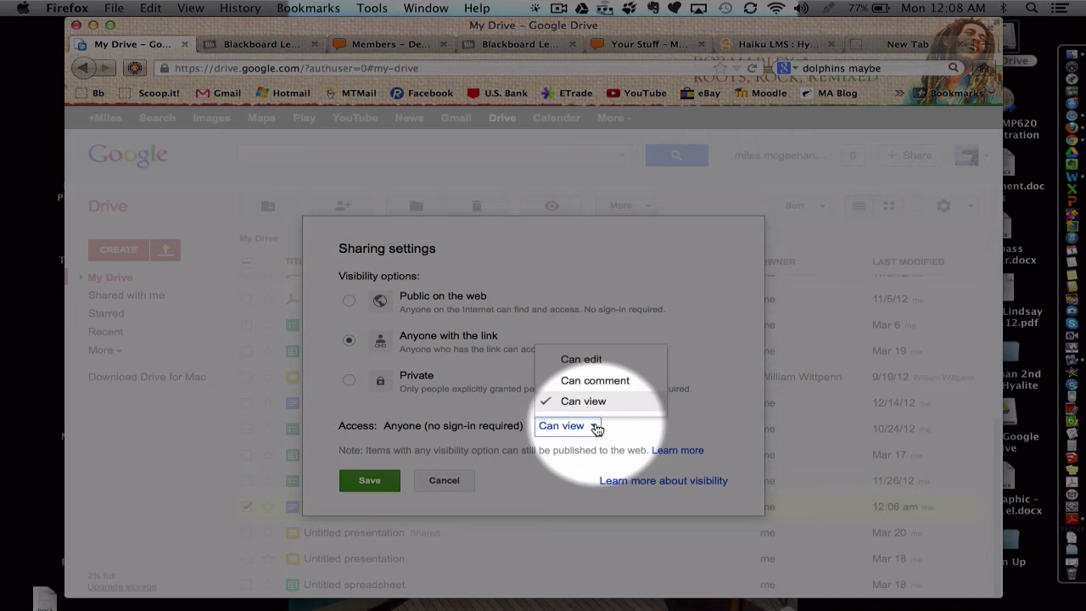
pyautogui.click(590, 368)
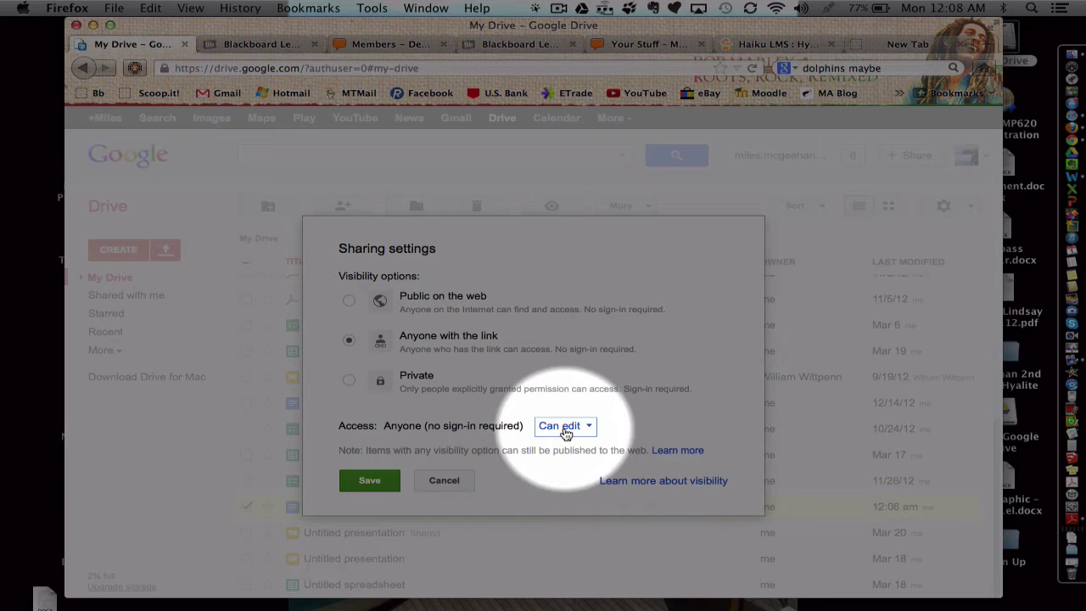
pyautogui.click(375, 480)
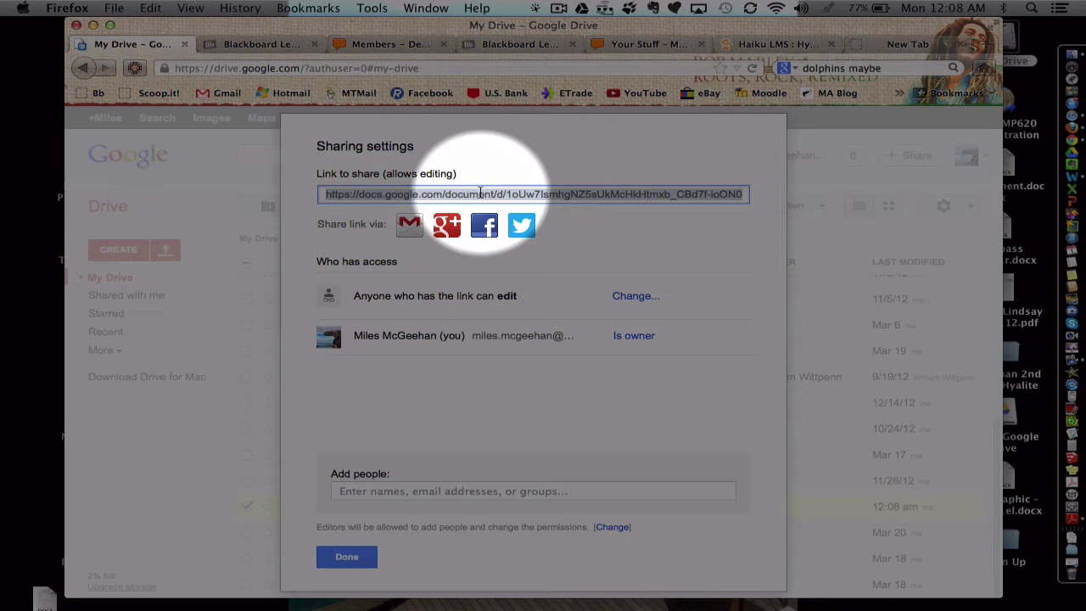
pyautogui.click(359, 559)
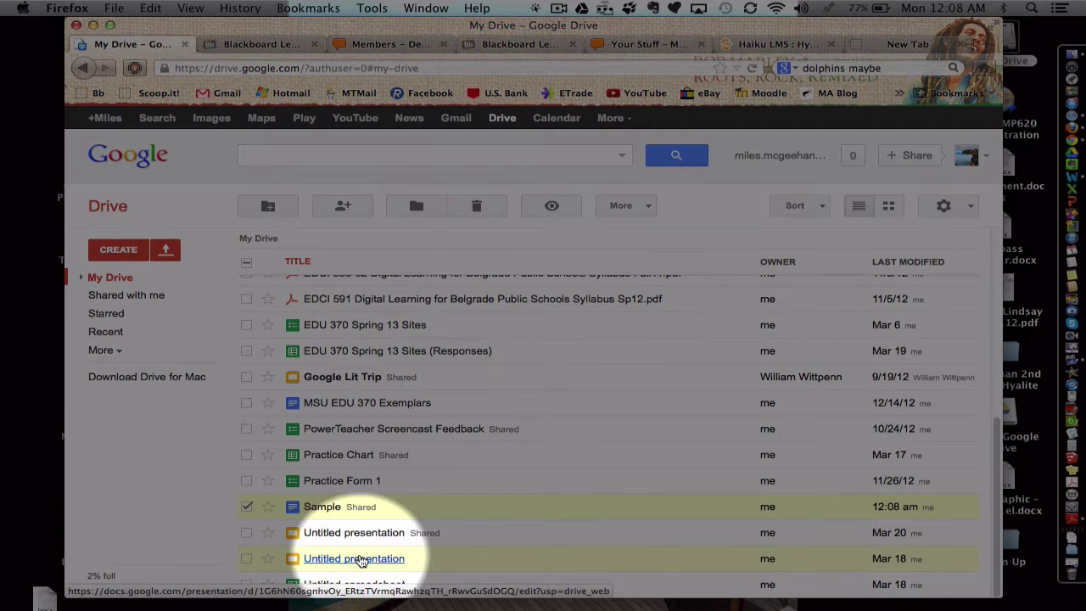
# - Add a Build Content Item on Week Four and name it 'Google Doc – Collaborate'
pyautogui.click(509, 45)
pyautogui.click(303, 272)
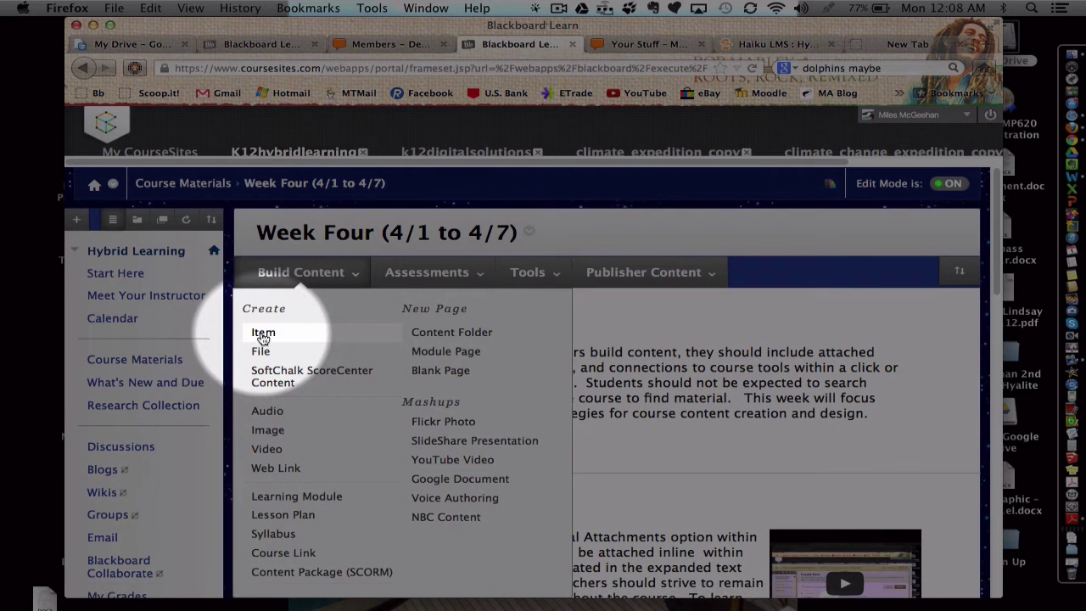
pyautogui.click(263, 336)
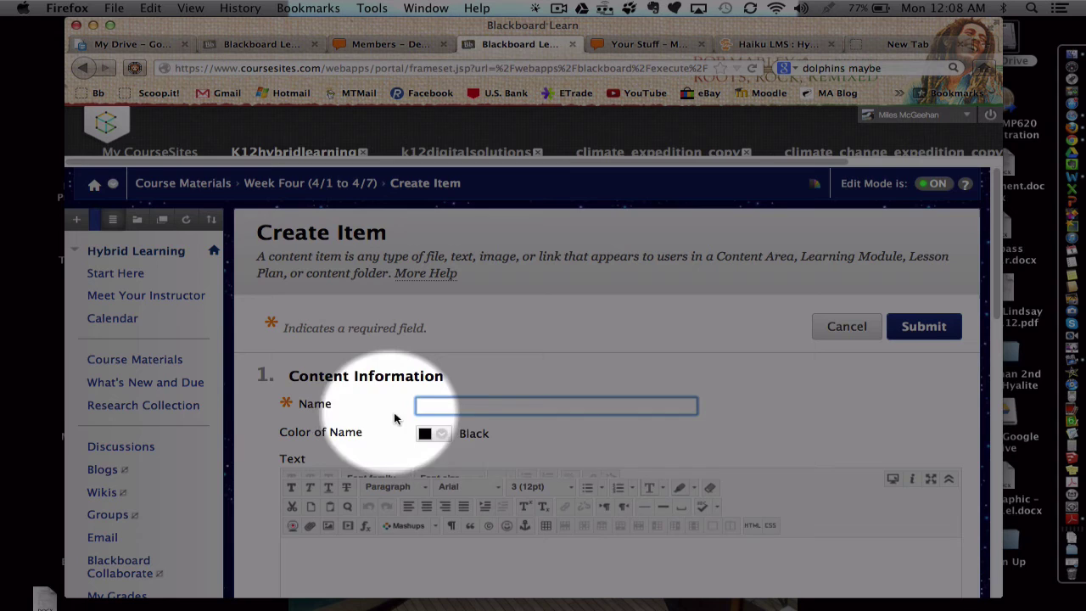
pyautogui.write('Googl')
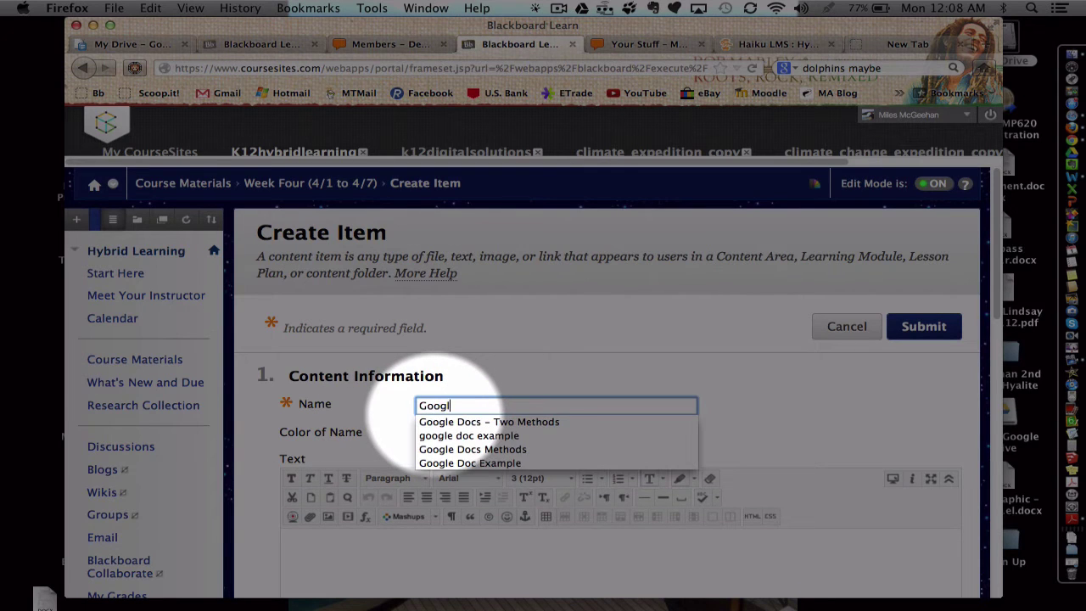
pyautogui.write('e Doc')
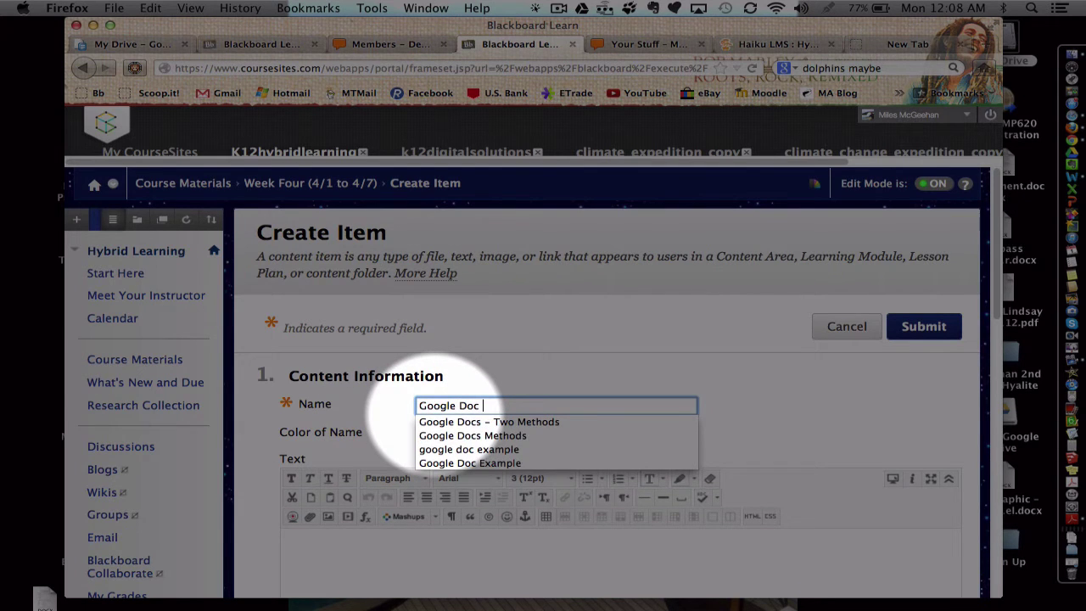
pyautogui.write(' -')
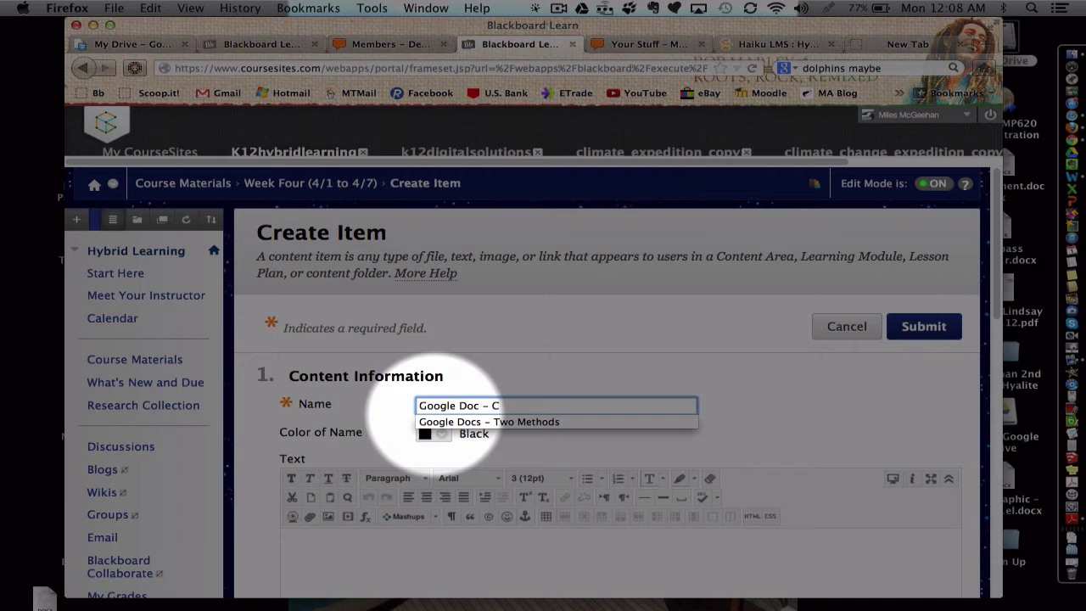
pyautogui.write(' Collaborate')
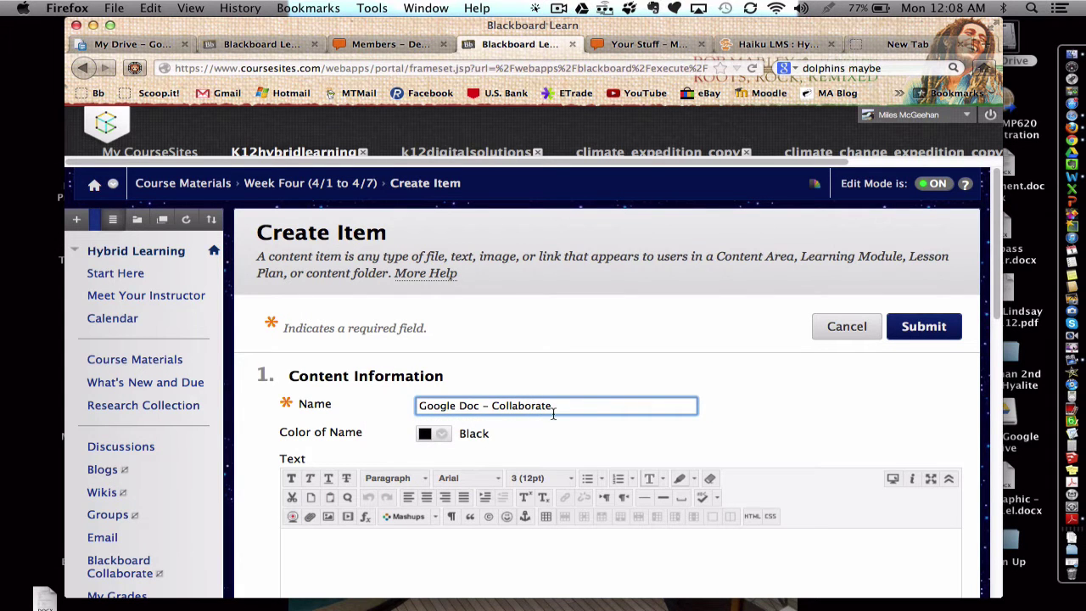
pyautogui.scroll(-4, 568, 433)
pyautogui.scroll(-1, 568, 433)
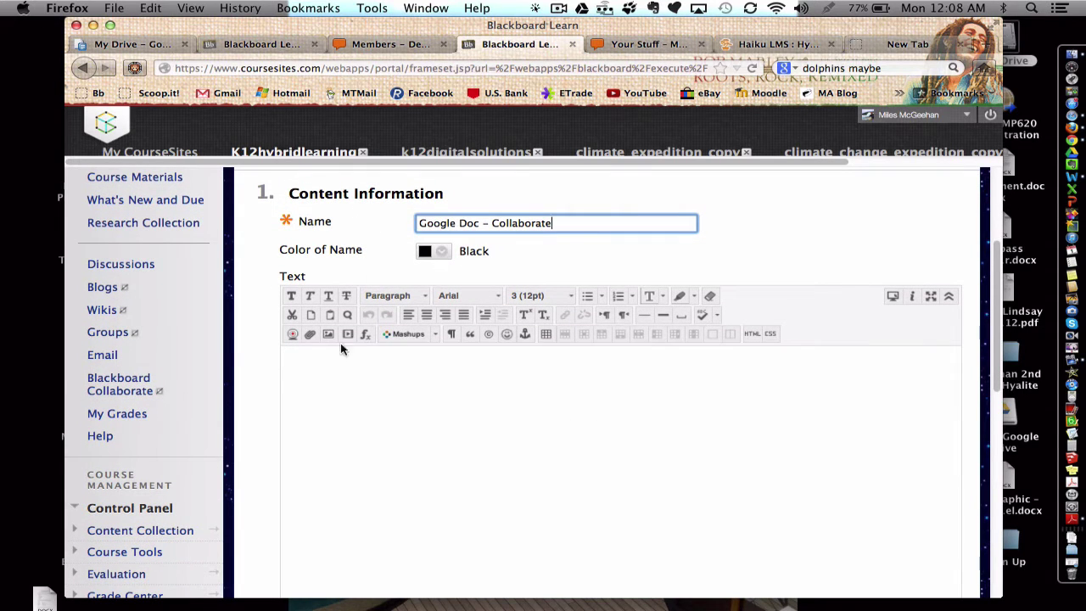
# - Enter 'Please click HERE to access a collaborative Google Doc.' as the item text, selecting HERE
pyautogui.click(340, 393)
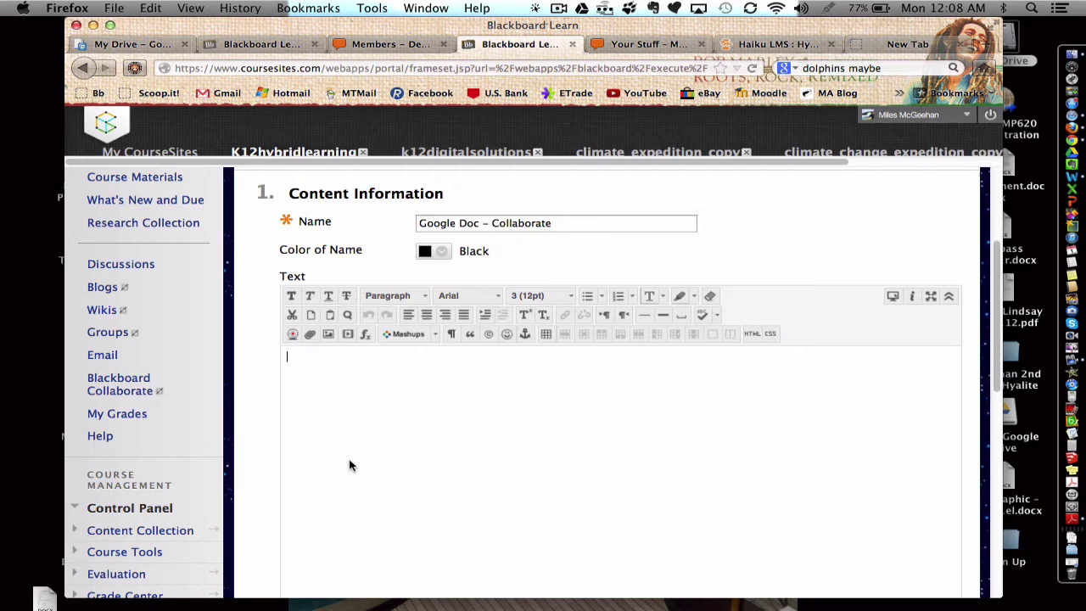
pyautogui.write('Please click HERE to access a collaborative')
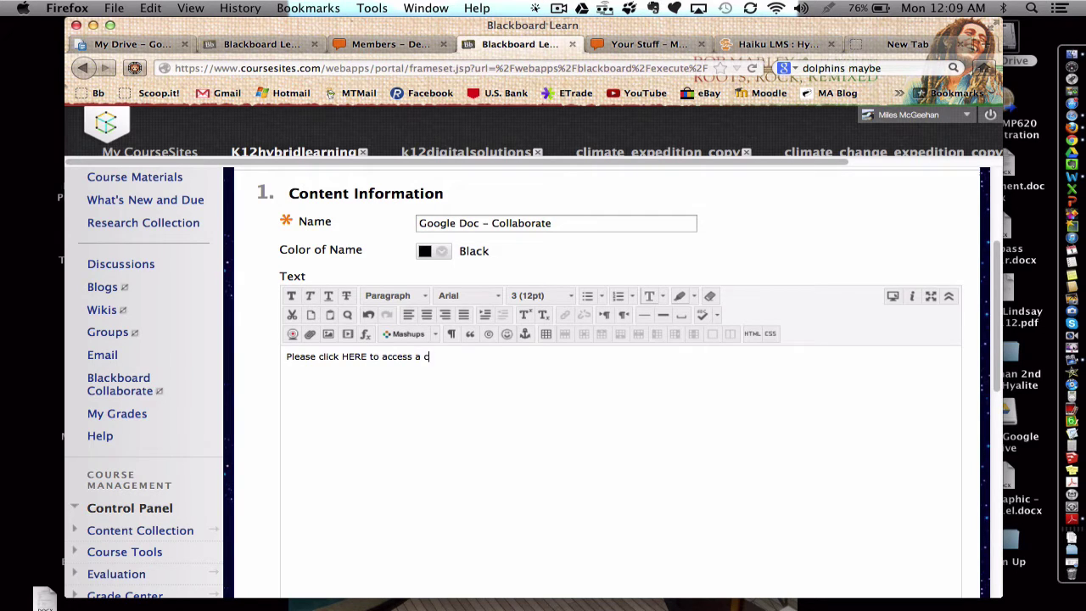
pyautogui.write(' Google Doc.')
pyautogui.moveTo(367, 357); pyautogui.dragTo(344, 358)
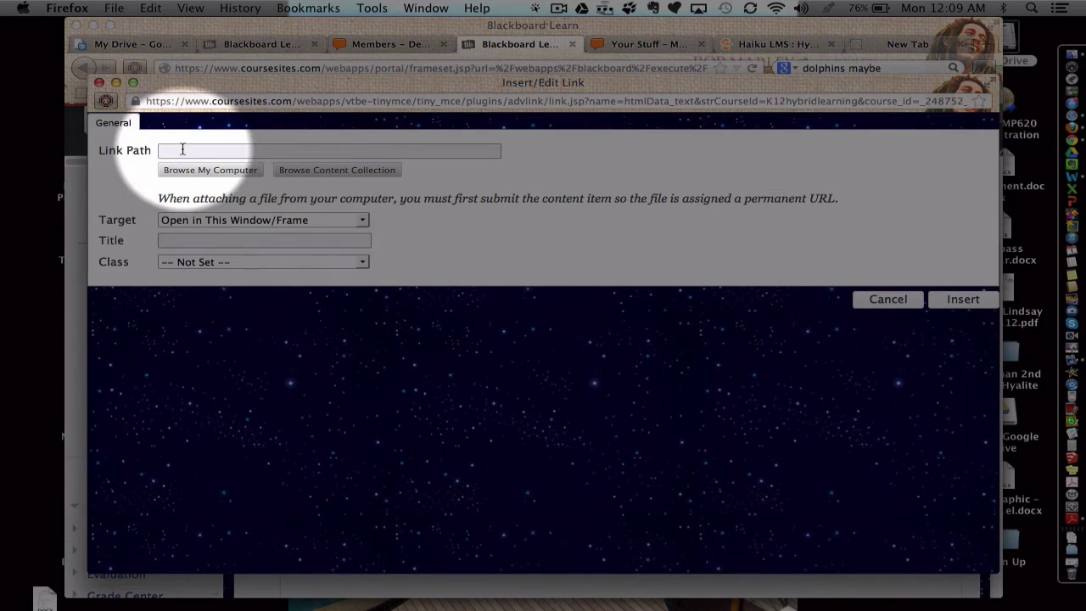
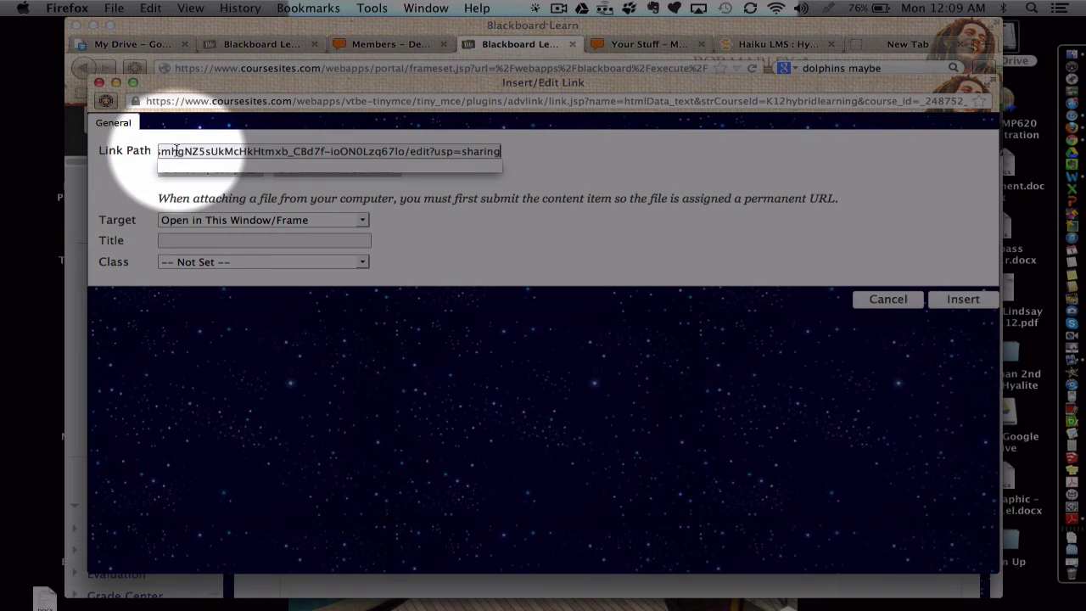
# - Link HERE to the pasted Google Doc URL, opening in a new window (_blank), titled 'Sample Collaborative Doc'
pyautogui.click(140, 174)
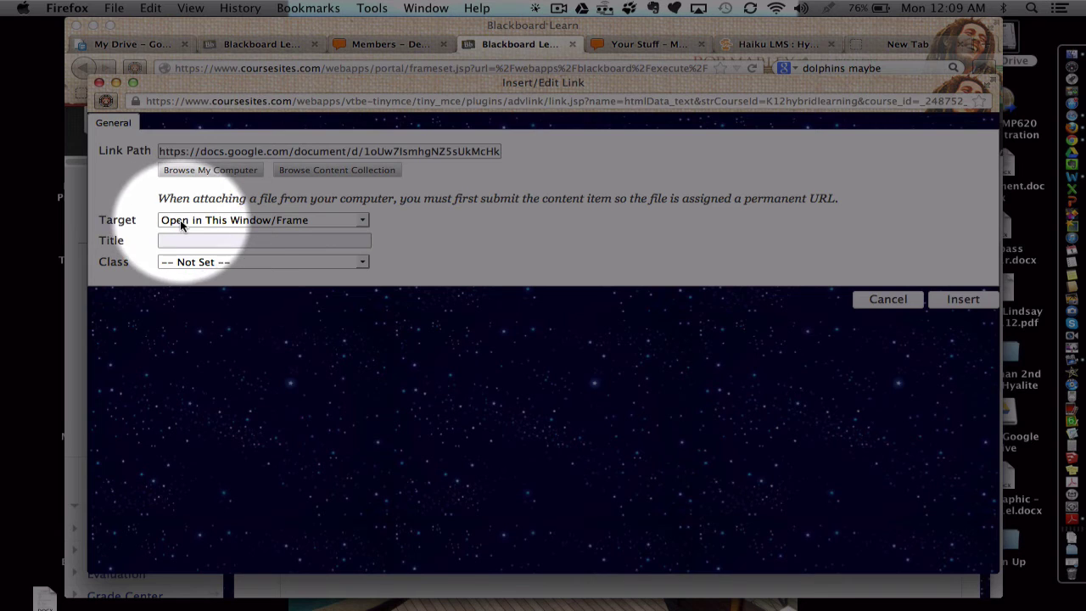
pyautogui.click(256, 223)
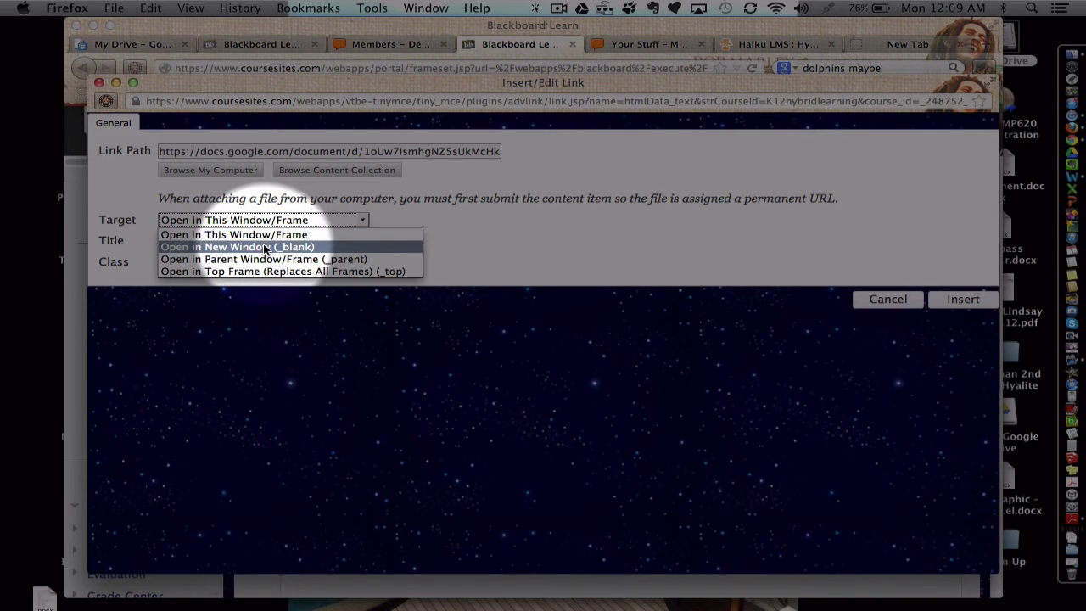
pyautogui.click(265, 248)
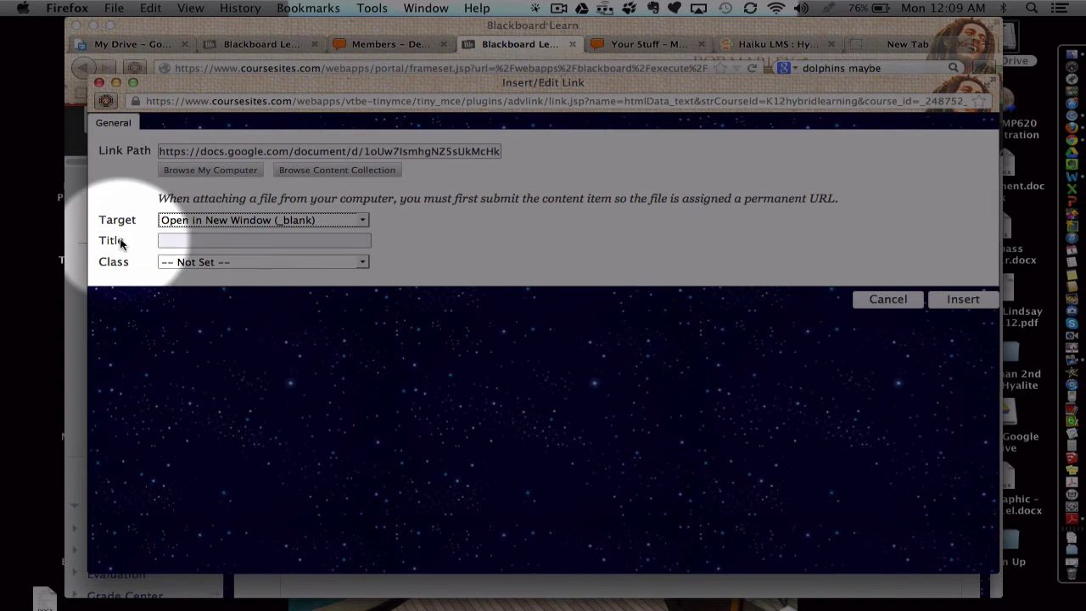
pyautogui.click(179, 240)
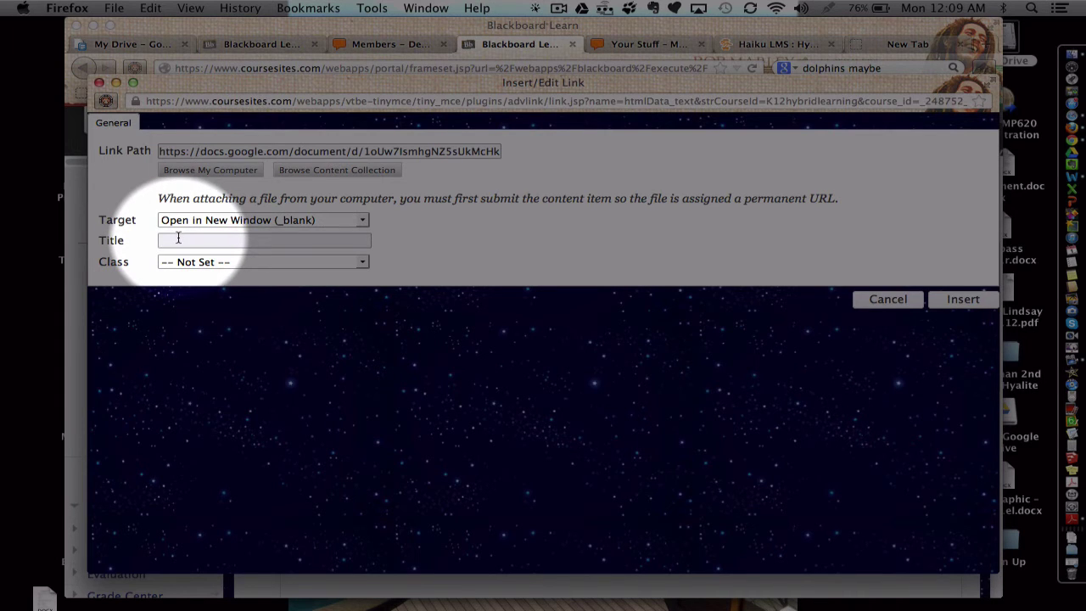
pyautogui.write('Sample Collaborative Doc')
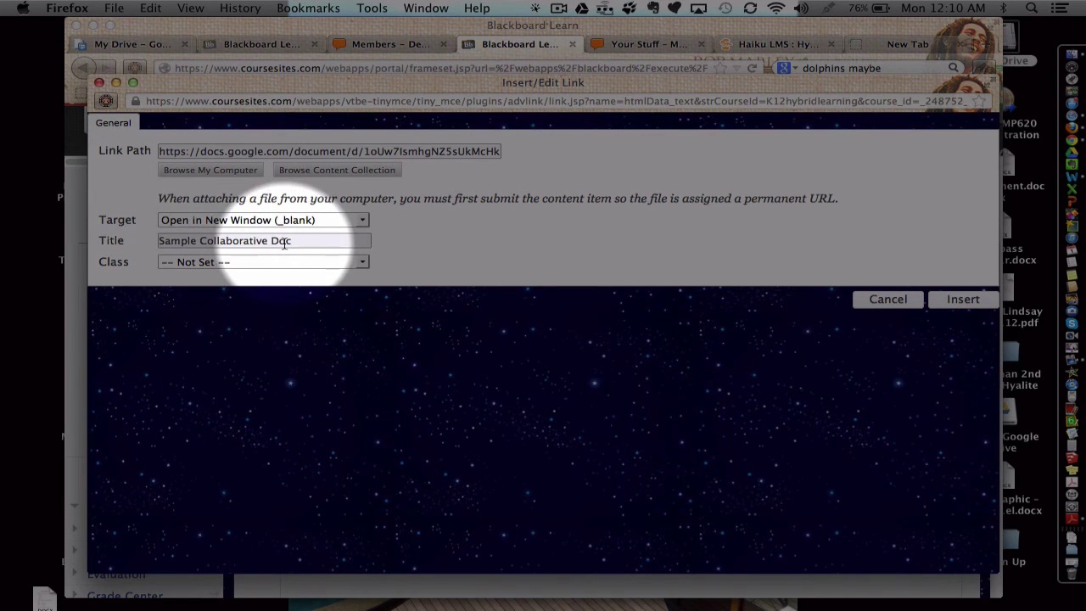
pyautogui.click(963, 300)
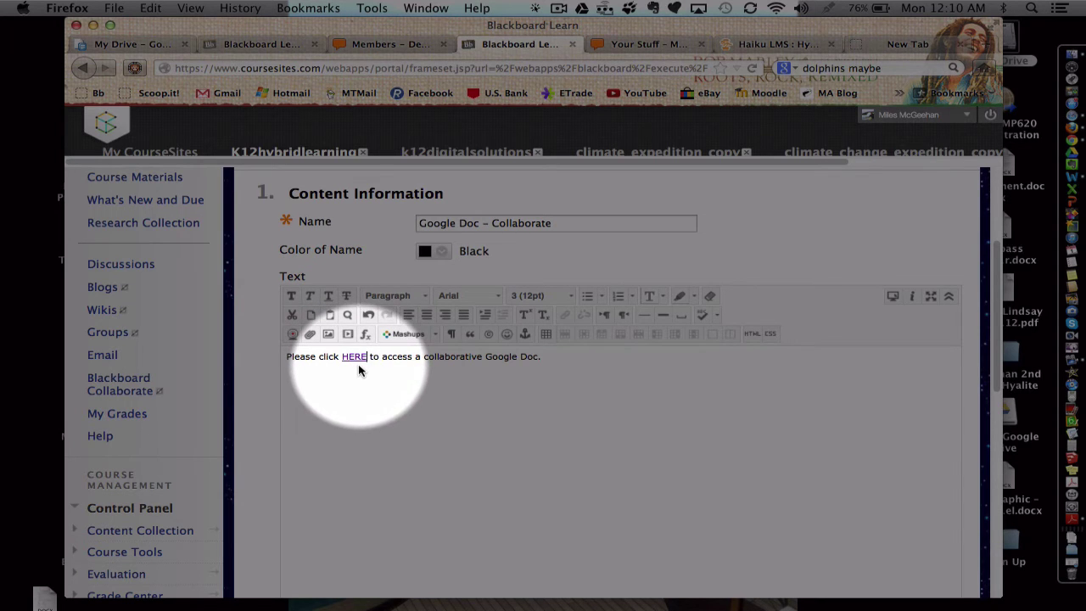
# - Submit the Google Doc – Collaborate item to the Week Four page
pyautogui.scroll(-10, 513, 385)
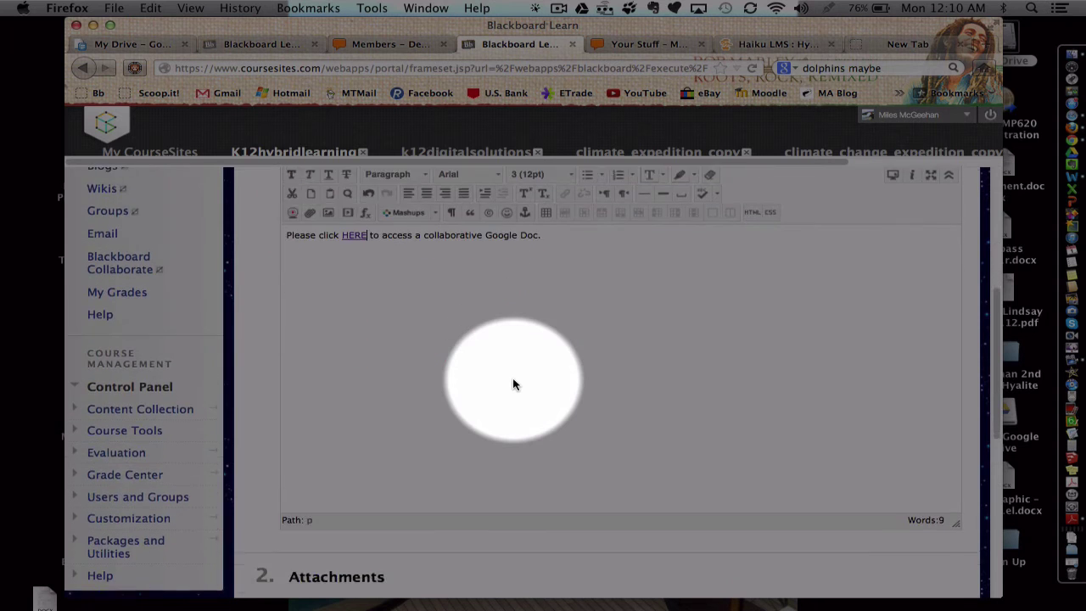
pyautogui.scroll(-3, 697, 376)
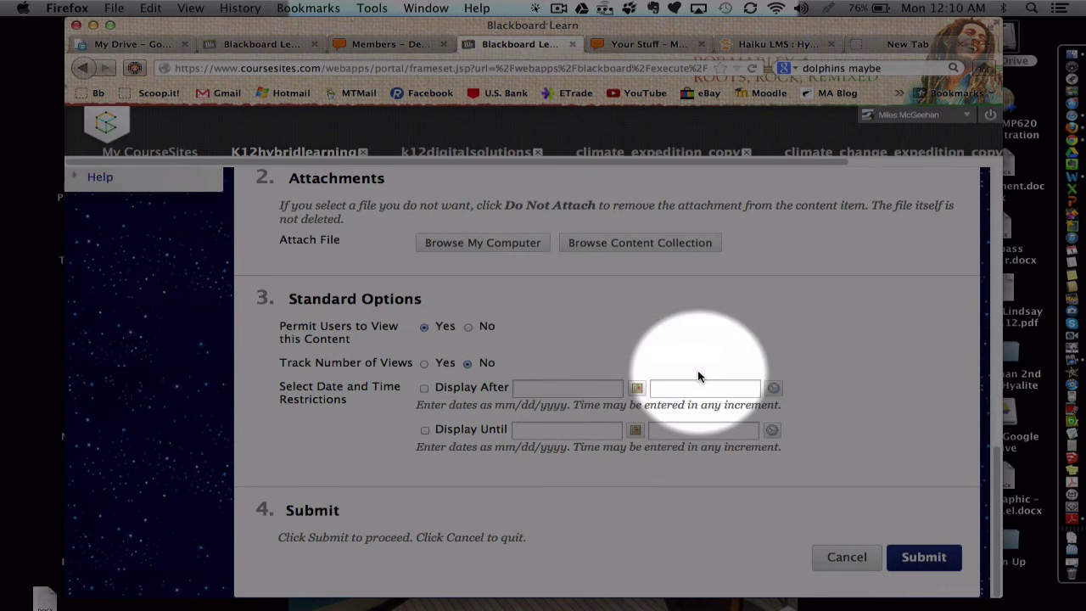
pyautogui.click(925, 557)
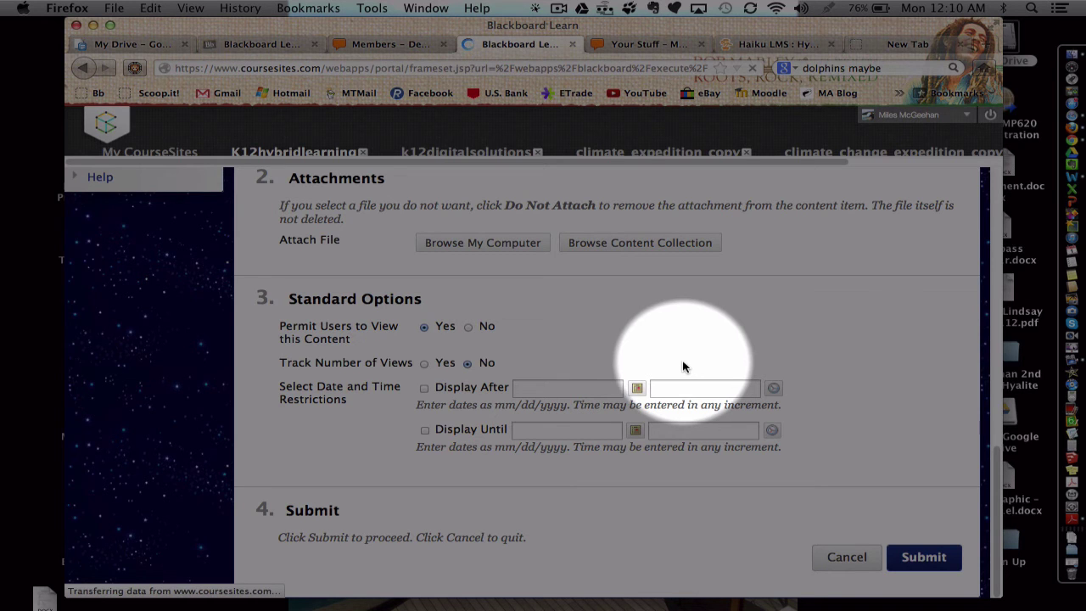
pyautogui.scroll(-6, 625, 417)
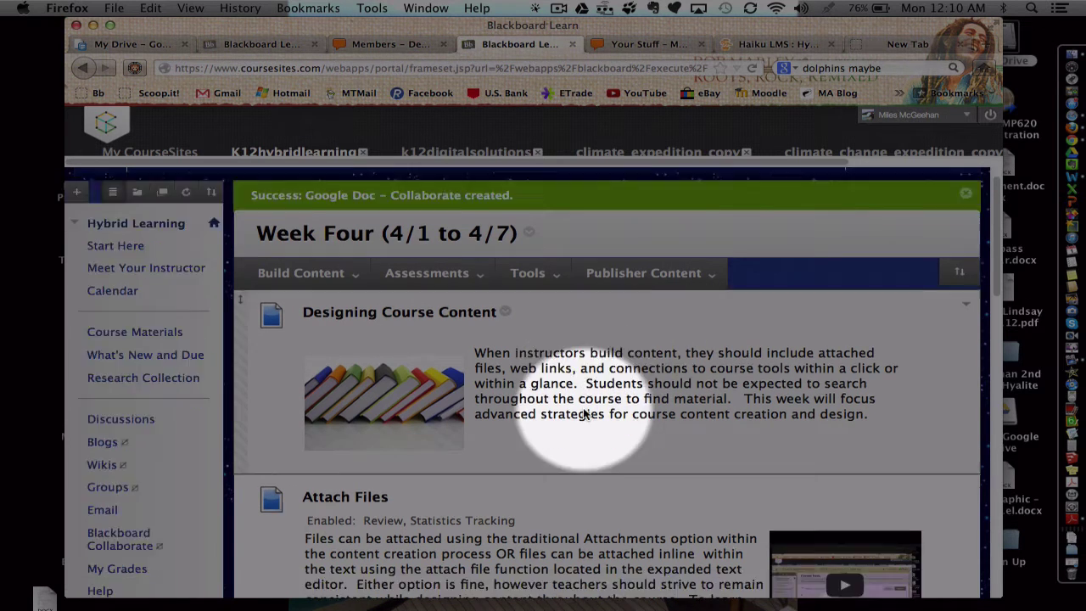
# - Delete the two gibberish lines below 'Does this change on Coursesites?' in the Sample Doc
pyautogui.scroll(-2, 583, 414)
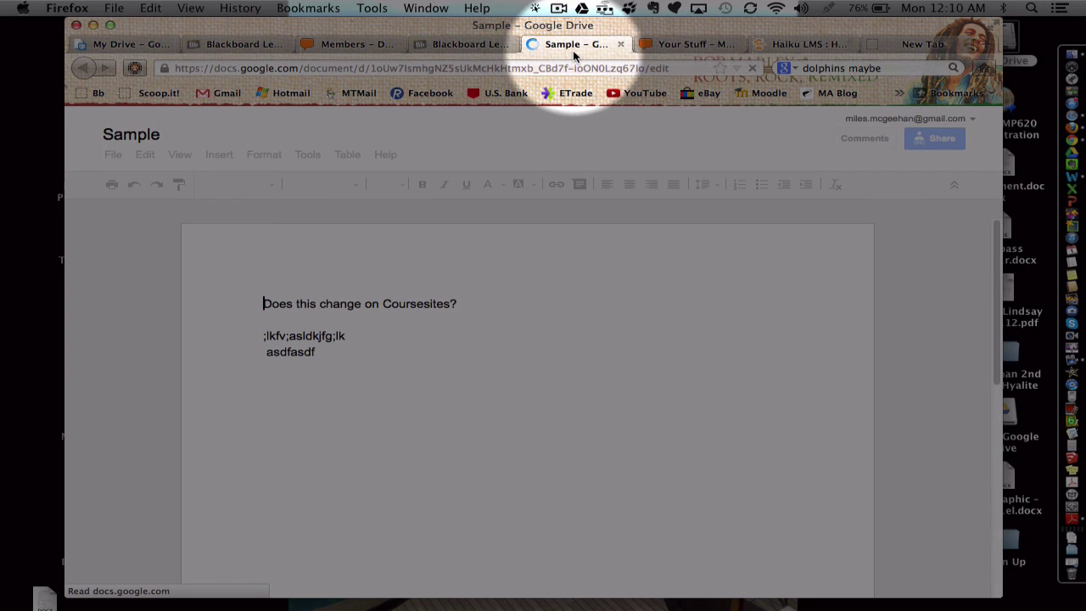
pyautogui.moveTo(334, 355); pyautogui.dragTo(246, 337)
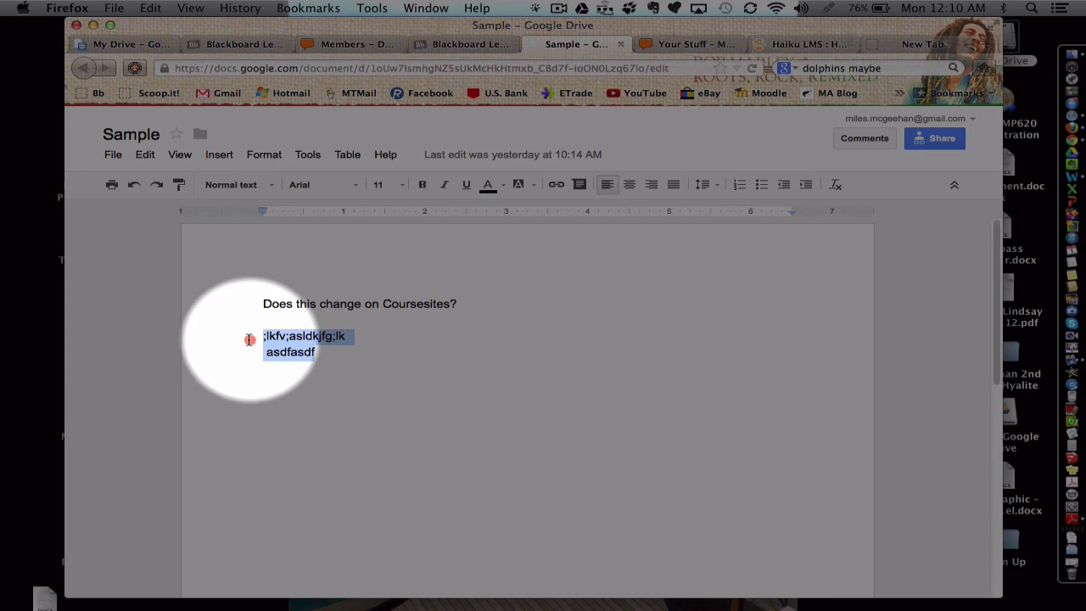
pyautogui.press('BackSpace')
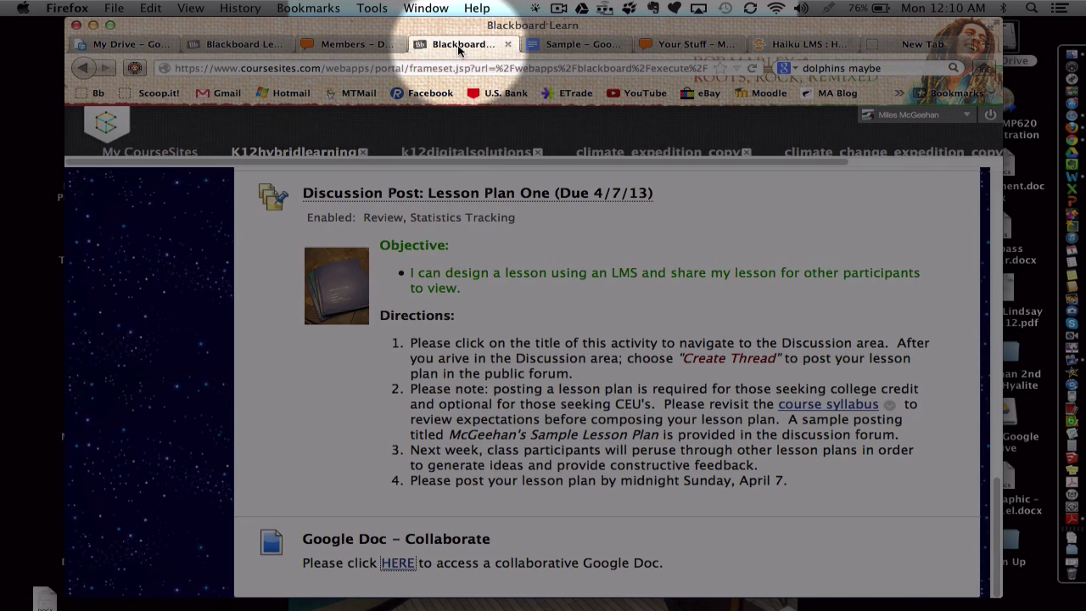
# - Scroll the Week Four page to check the Google Doc – Collaborate item is listed
pyautogui.scroll(15, 459, 254)
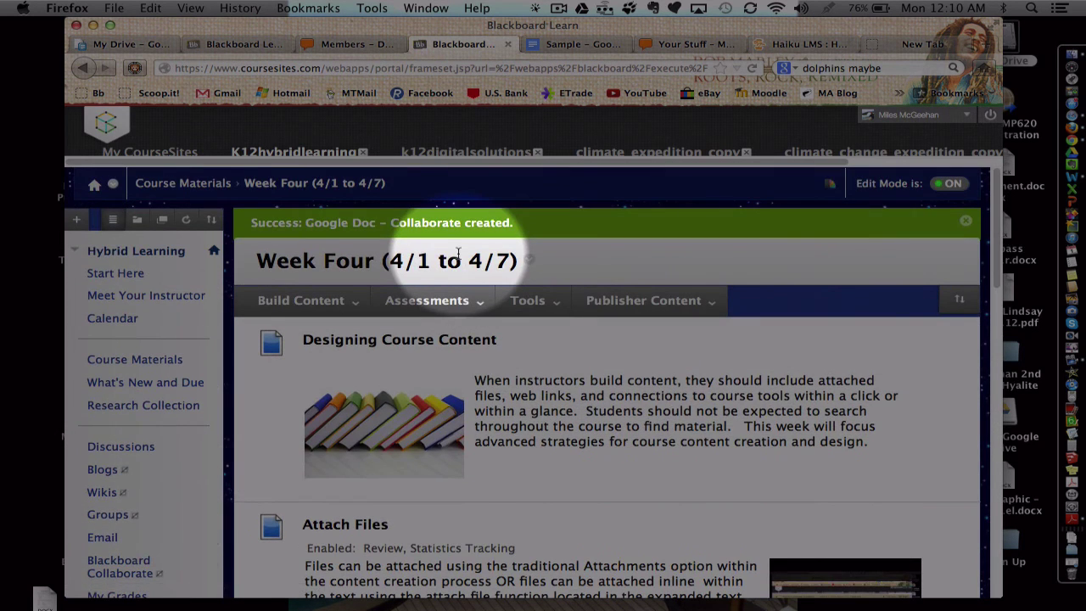
pyautogui.scroll(-2, 538, 407)
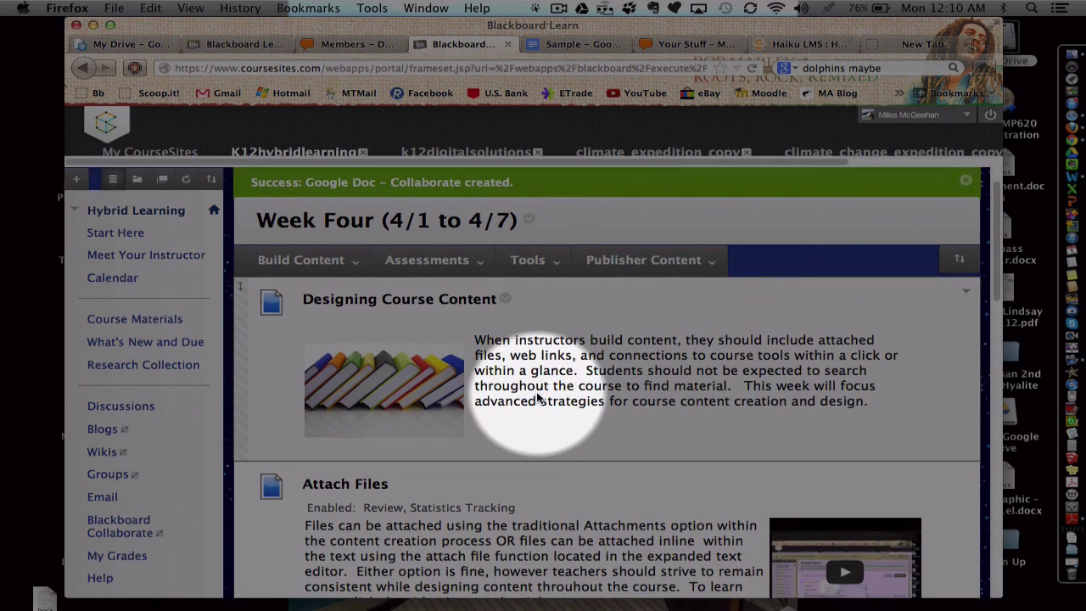